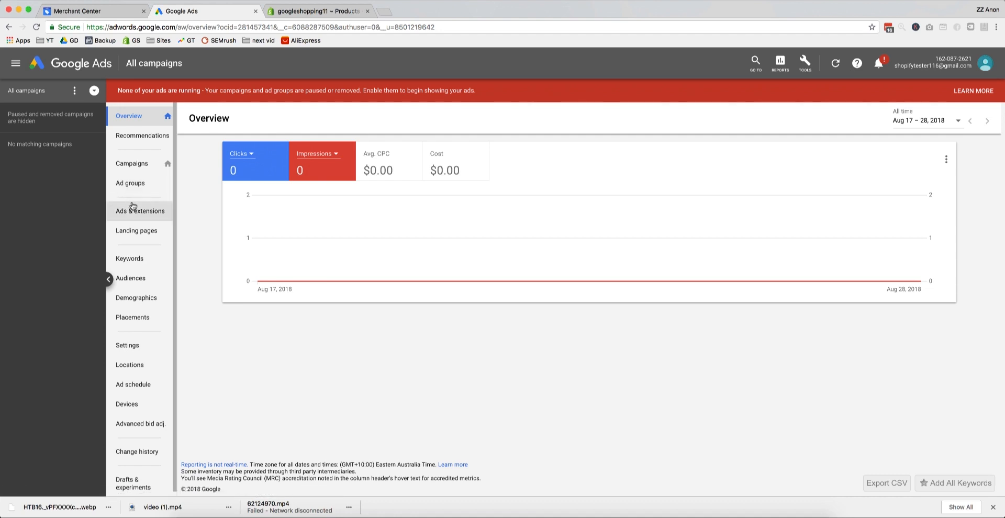
Step: Open the campaigns list and set its date range to the last 30 days
left_click(134, 164)
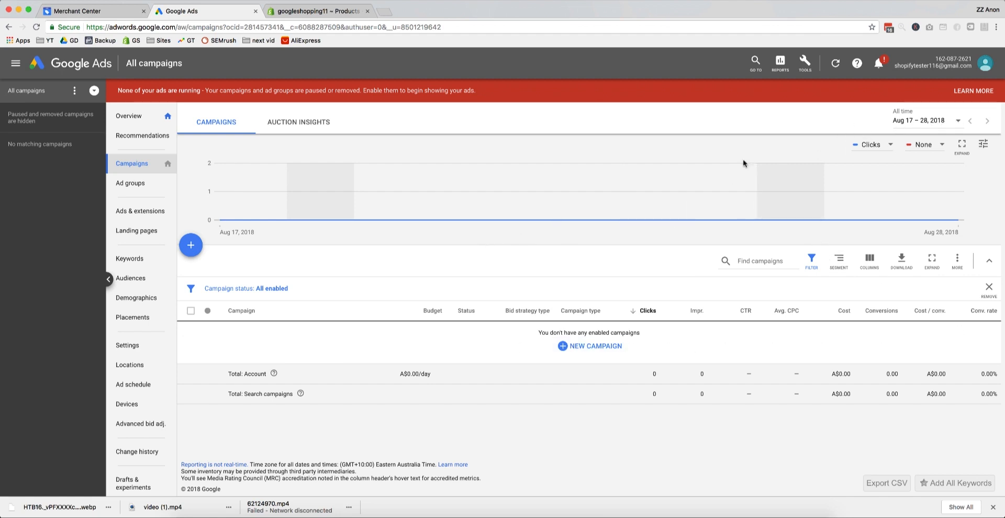
left_click(942, 123)
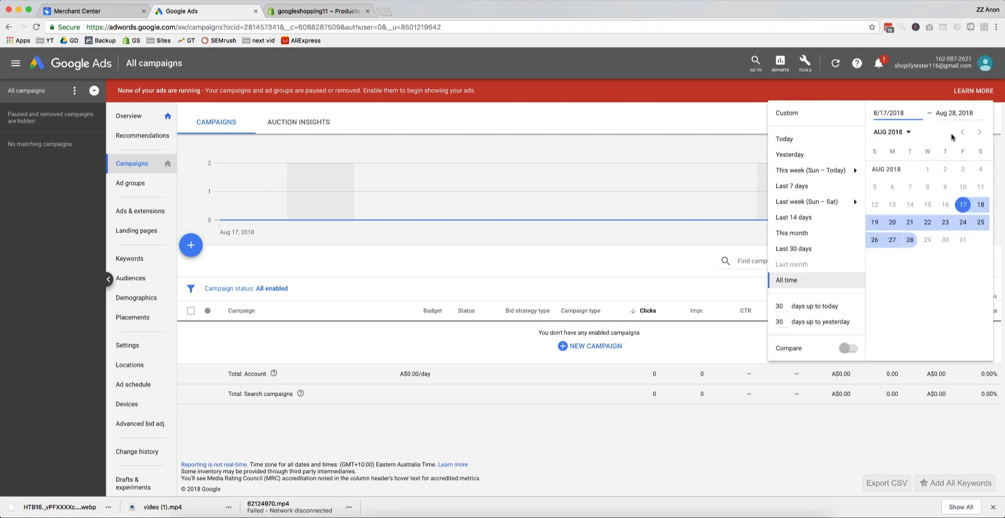
left_click(826, 250)
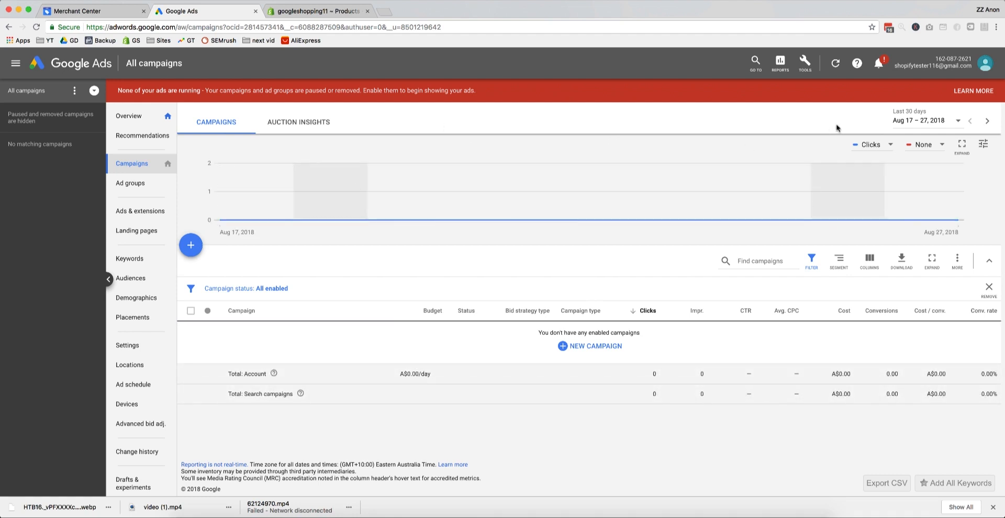
Step: Review the performance metrics that can be plotted as the two series of the campaigns chart
left_click(905, 151)
mouse_move(888, 162)
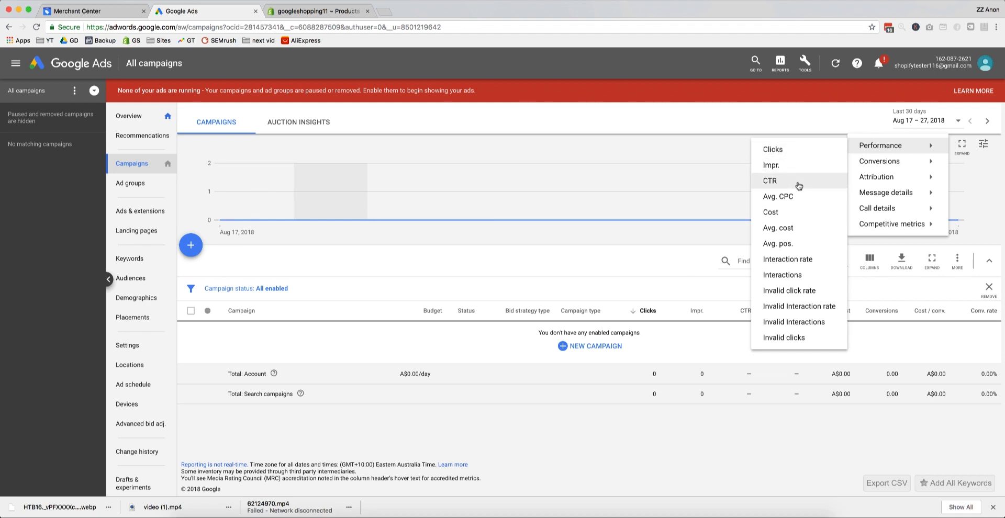
left_click(797, 152)
left_click(935, 151)
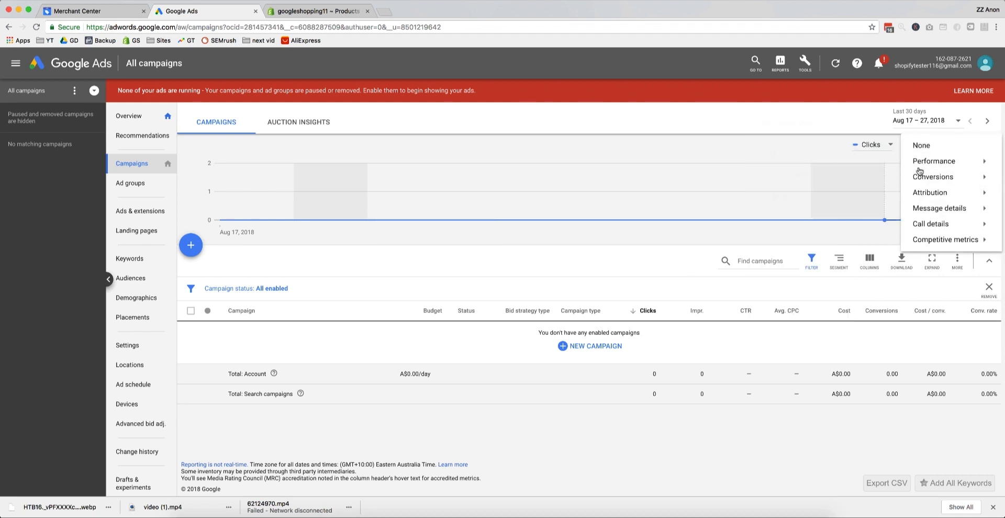
left_click(271, 356)
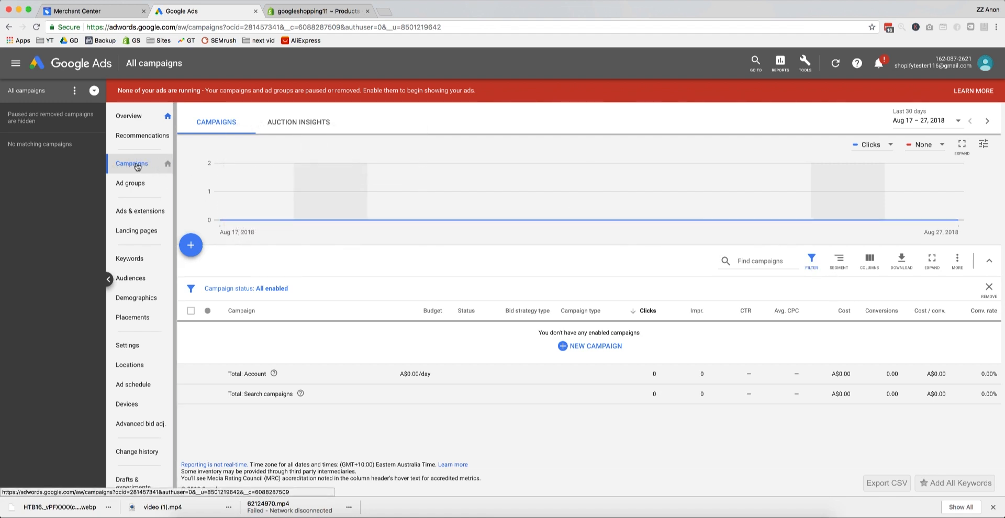
Step: Modify the campaign columns so they begin with Cost, Avg. CPC, Impr., Clicks, CTR and Conversions, in that order
left_click(869, 262)
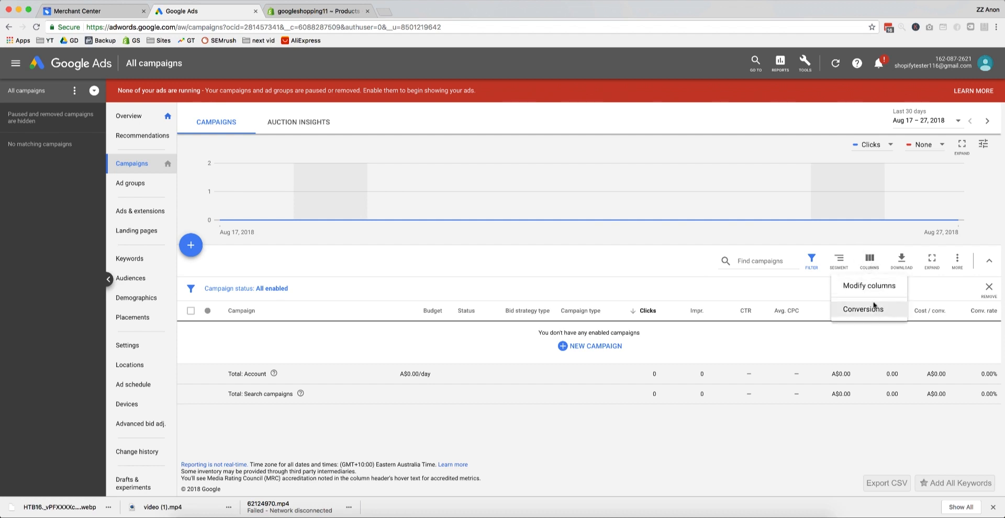
left_click(869, 286)
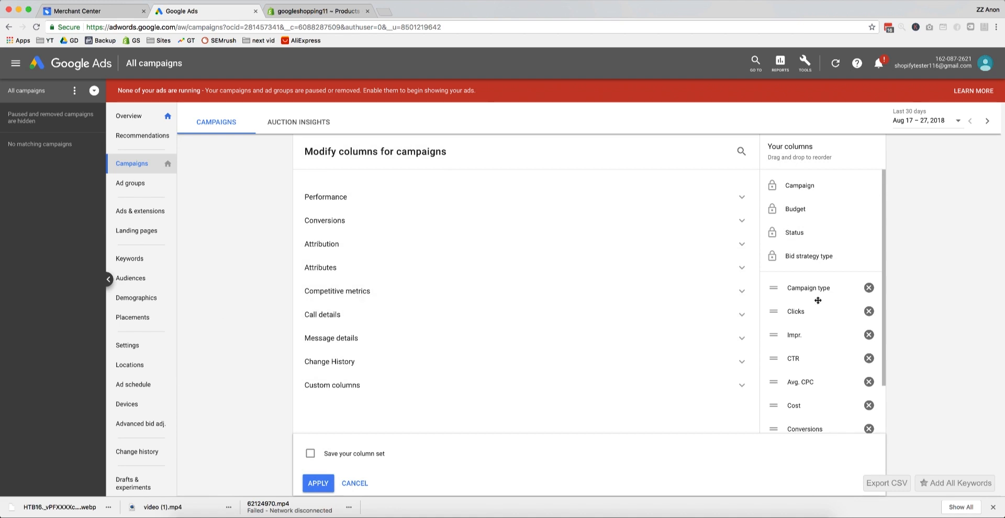
scroll(819, 301, "down", 2)
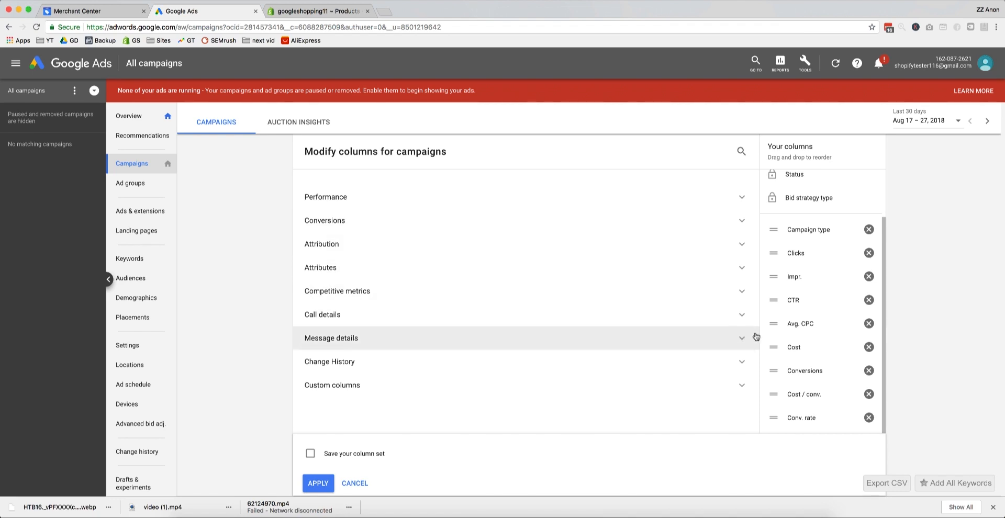
left_click_drag(789, 347, 826, 225)
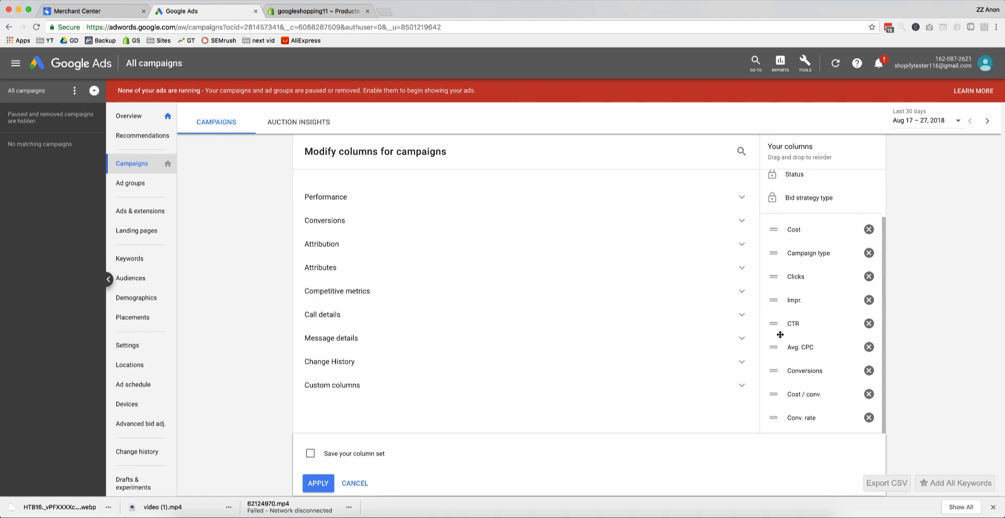
left_click_drag(796, 347, 803, 244)
left_click_drag(794, 319, 801, 276)
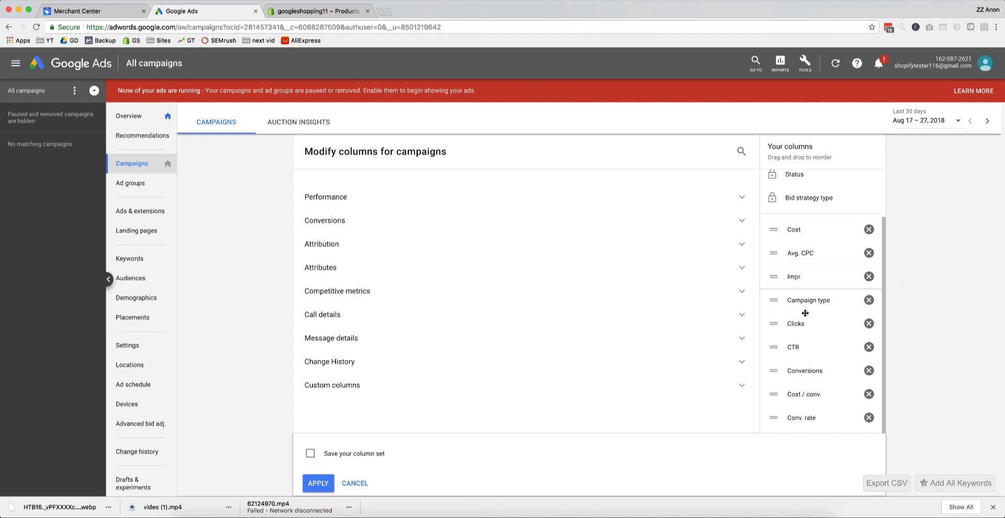
left_click_drag(801, 324, 804, 296)
left_click_drag(795, 342, 799, 315)
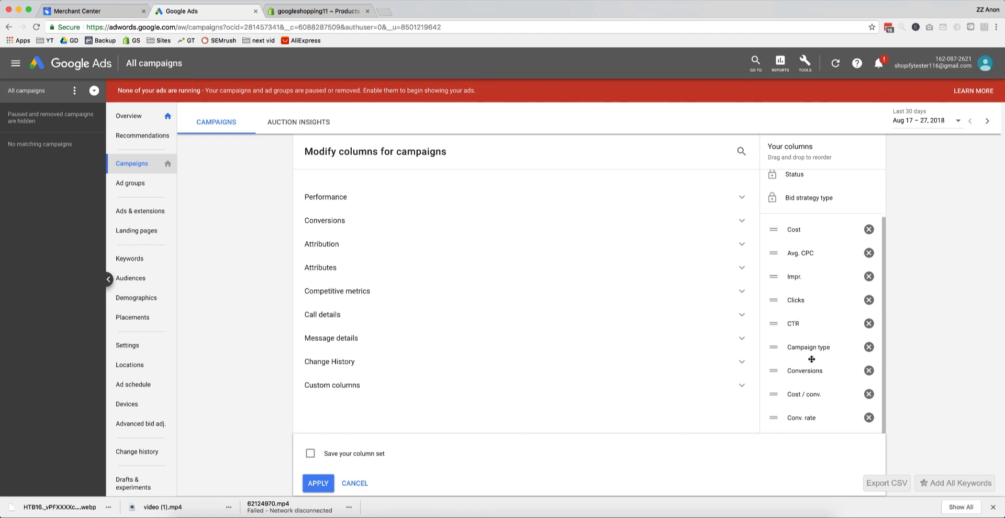
left_click_drag(805, 370, 815, 341)
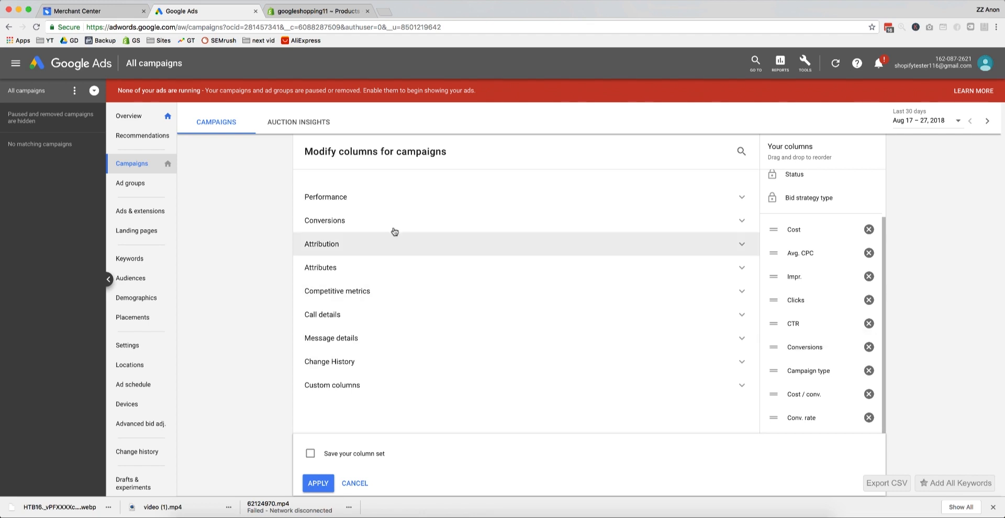
Step: Add the All conv. value / cost column, remove Campaign type, and move Conv. rate directly after Conversions
left_click(343, 224)
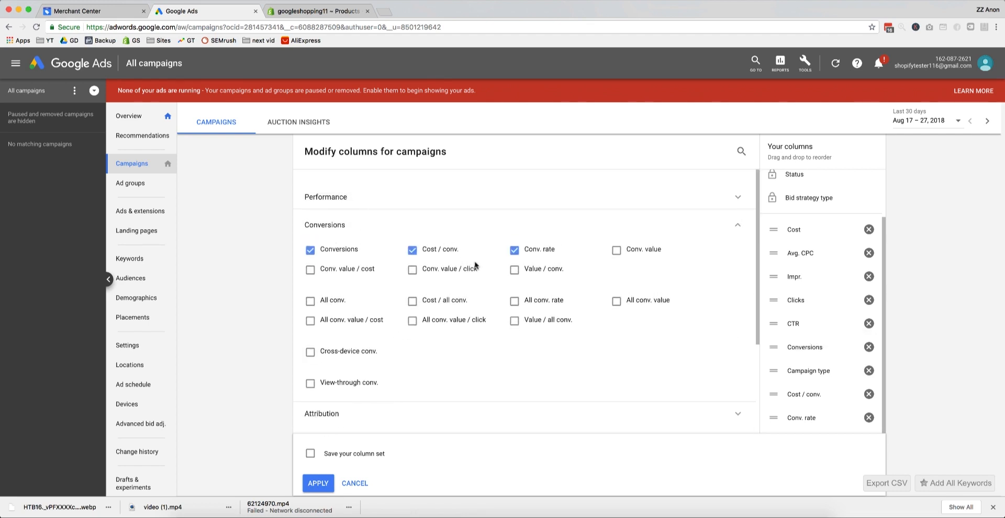
left_click(346, 320)
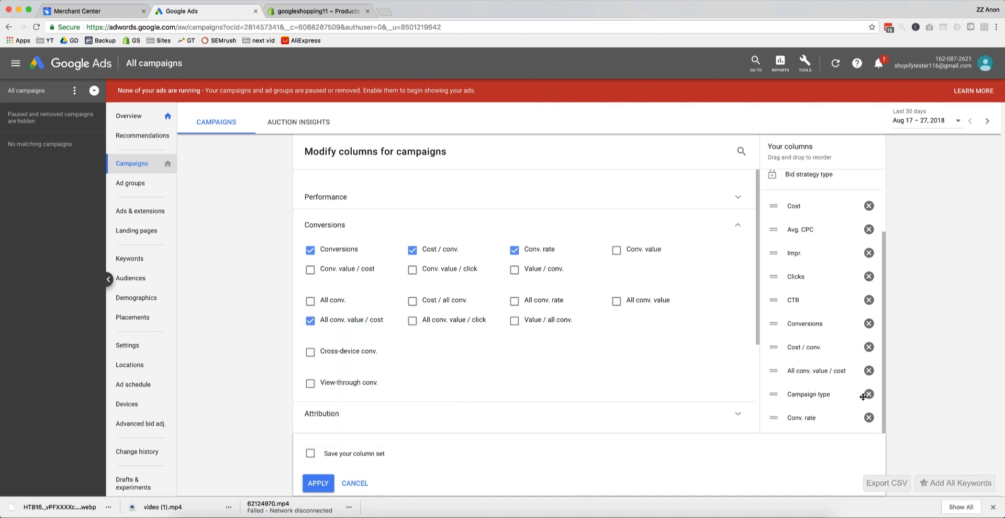
left_click(869, 395)
left_click_drag(868, 417, 879, 384)
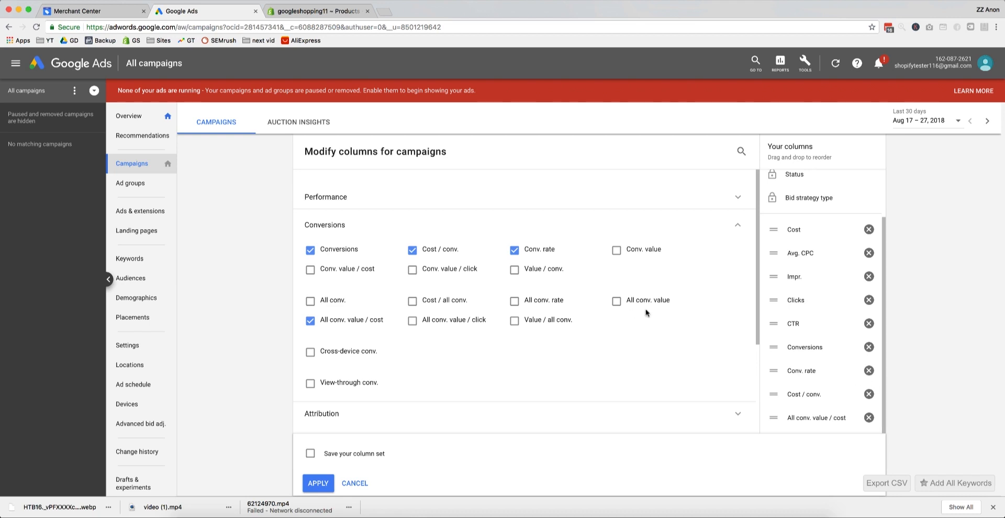
Step: Add the competitive metrics Search lost IS (budget), Search impr. share and Search lost IS (rank) to the campaign columns
scroll(442, 390, "down", 5)
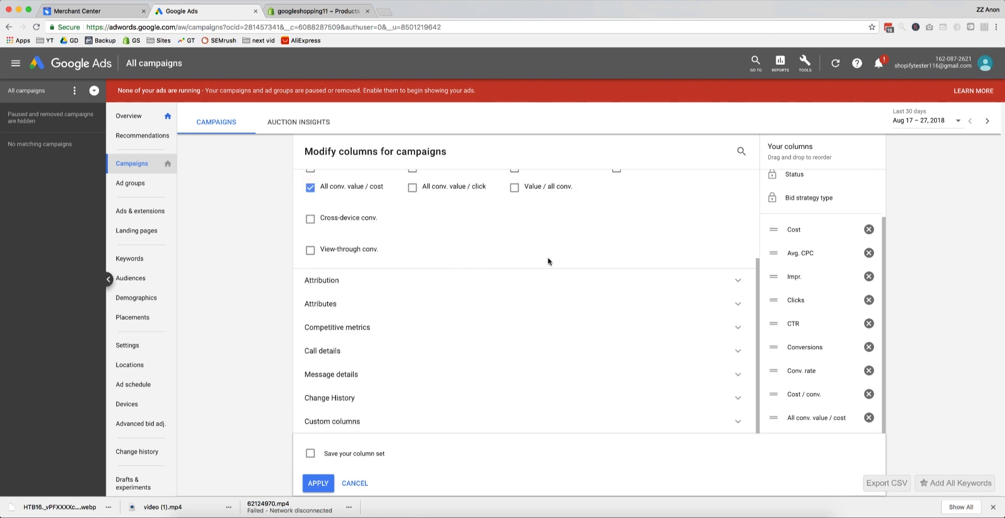
left_click(345, 328)
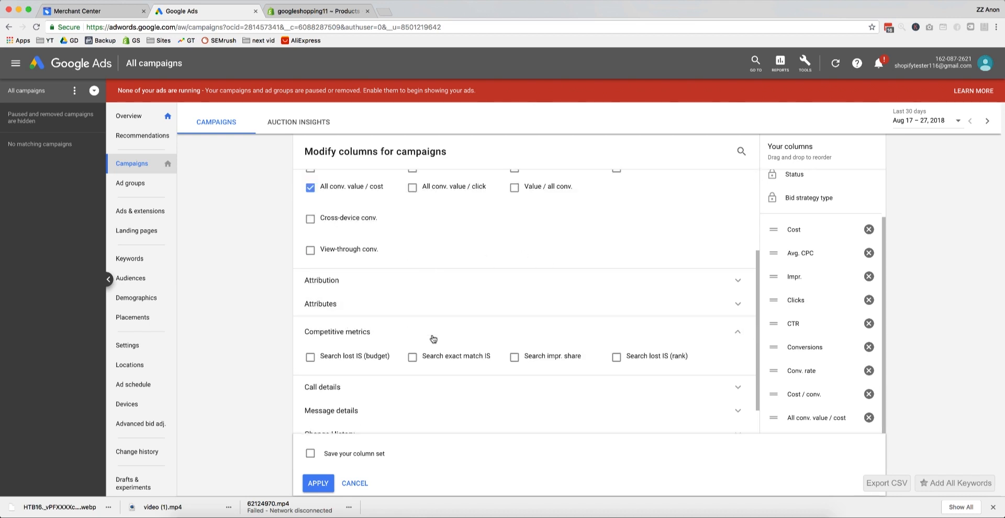
scroll(388, 365, "down", 1)
left_click(310, 344)
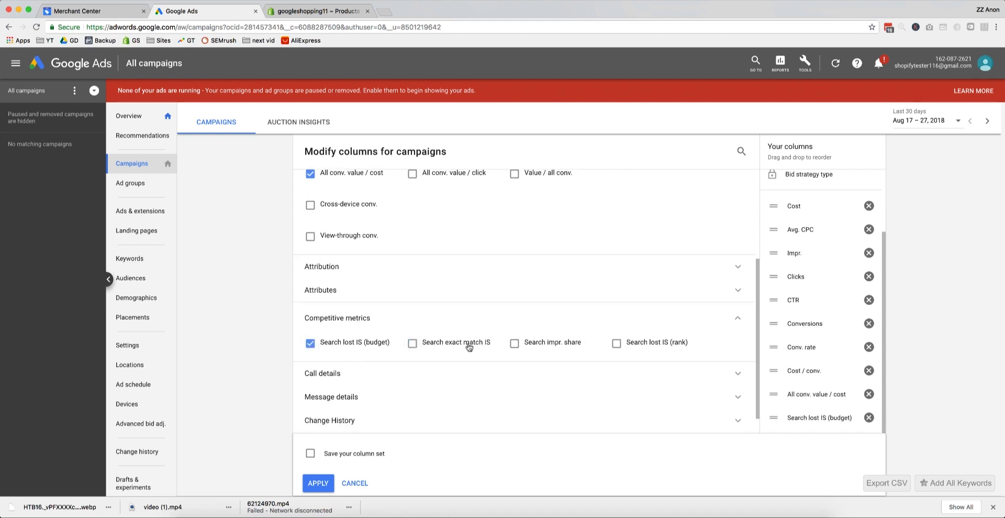
left_click(600, 349)
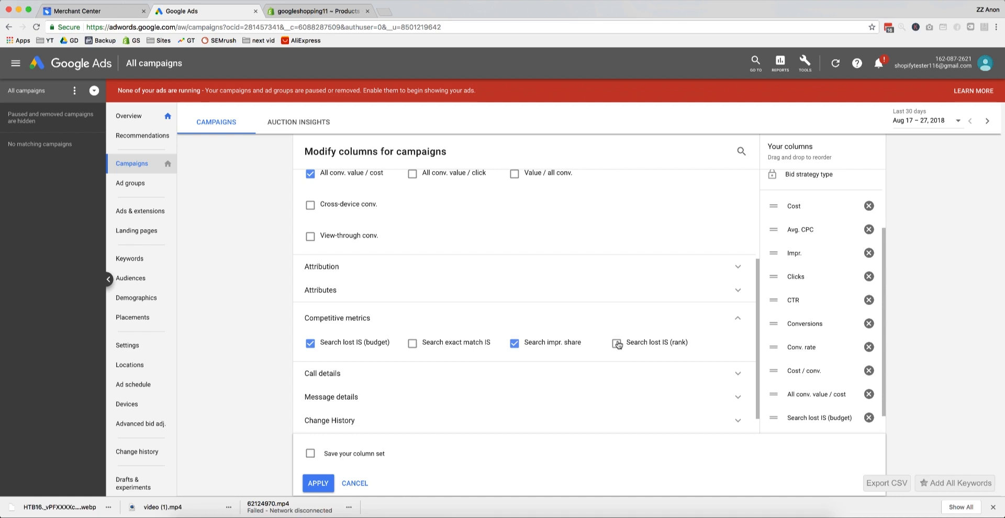
left_click(717, 343)
Step: Review the chosen campaign columns, save them as a column set under the presenter's short name, and apply it
scroll(864, 298, "down", 1)
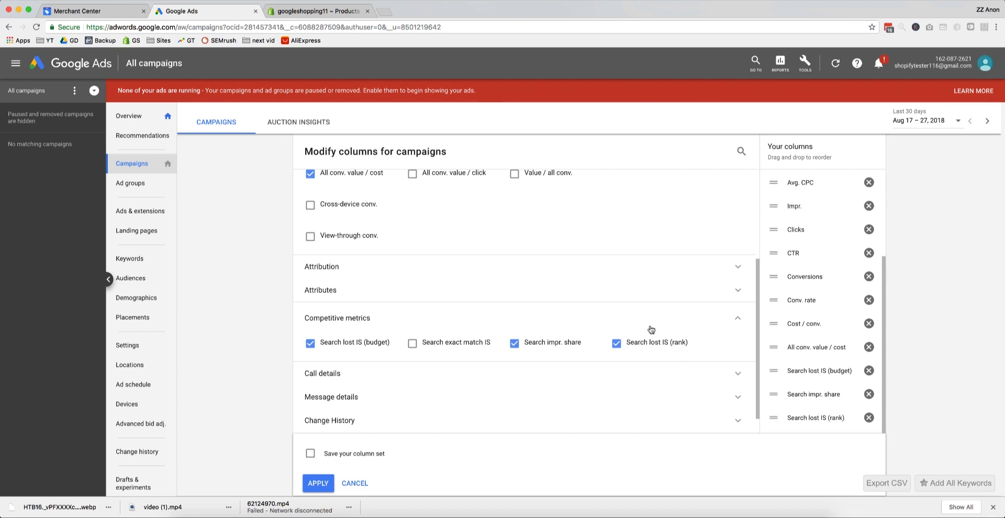
scroll(826, 378, "up", 2)
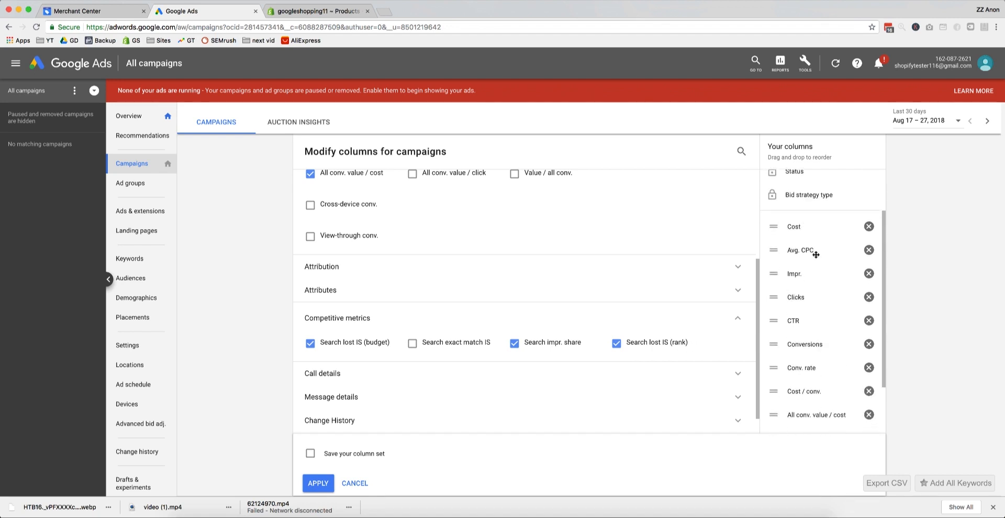
scroll(815, 254, "down", 3)
scroll(815, 253, "down", 1)
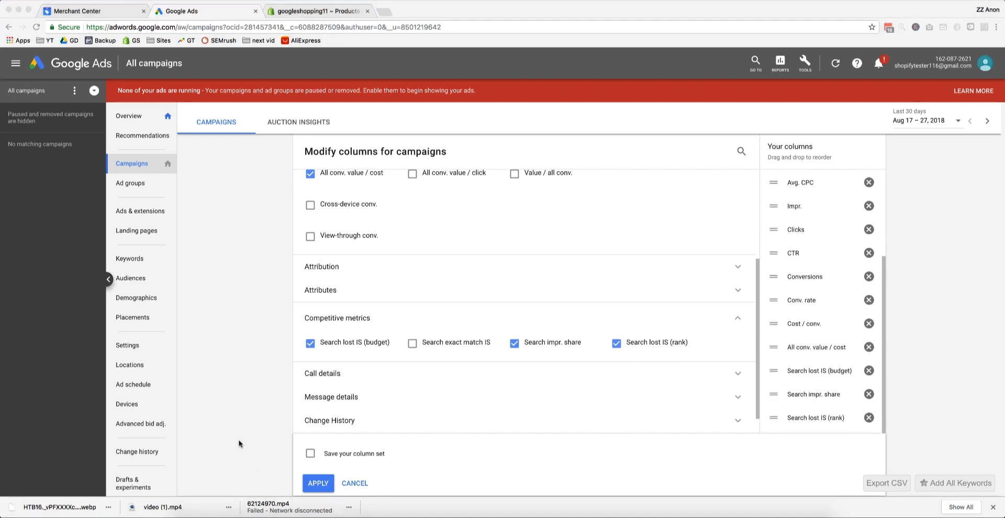
left_click(333, 451)
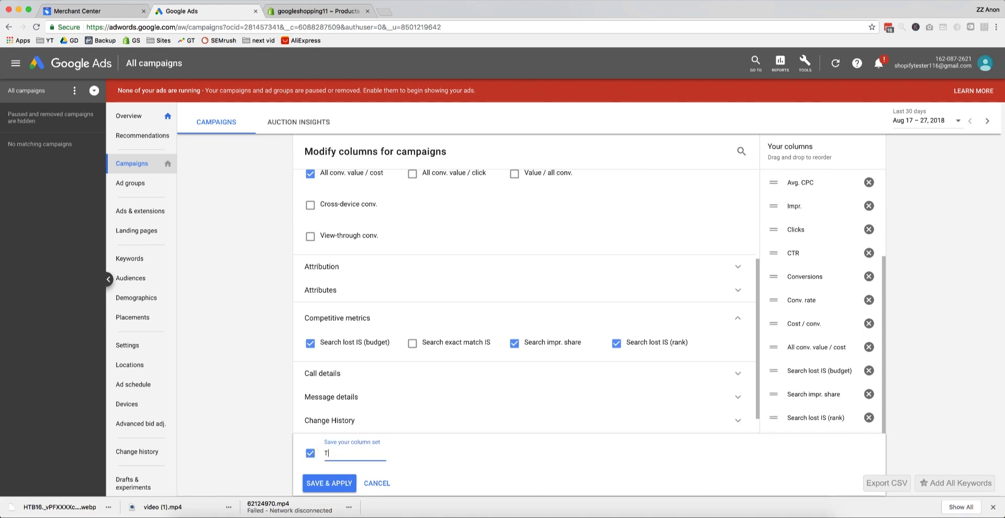
type("Tris")
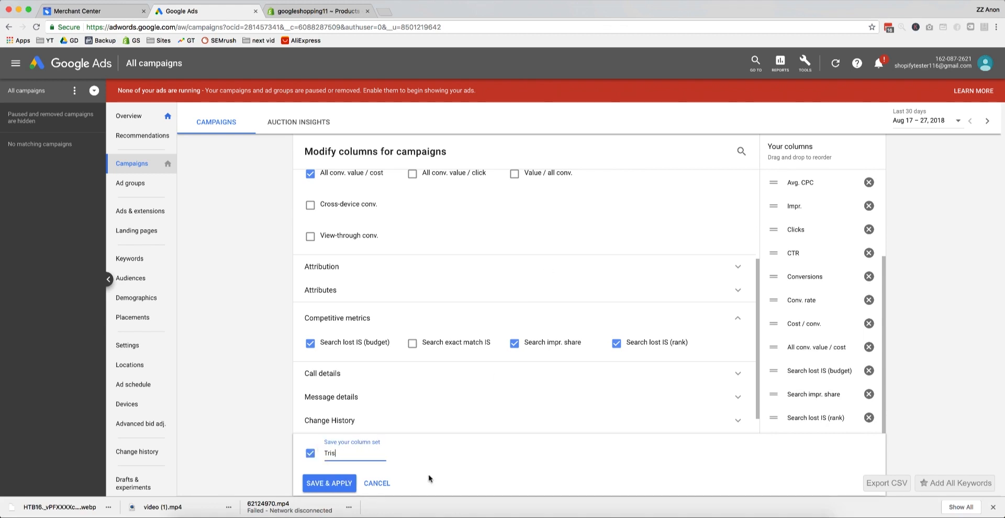
left_click(357, 482)
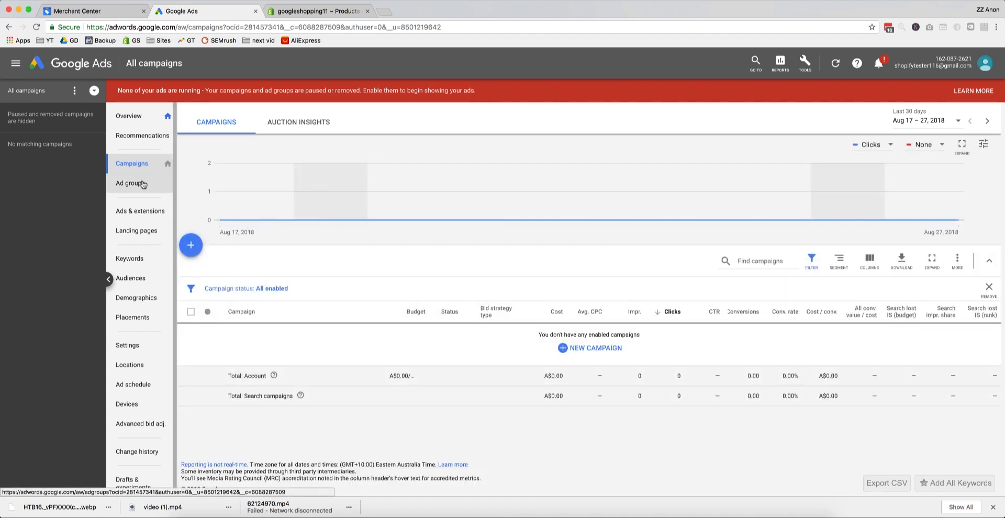
Step: Check that the saved column set is offered for the campaigns table and select it
left_click(126, 164)
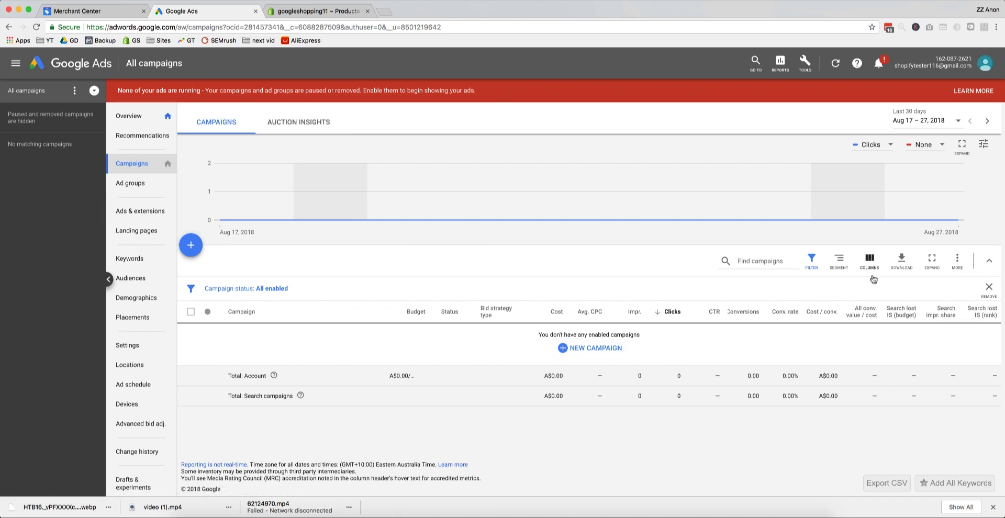
left_click(872, 264)
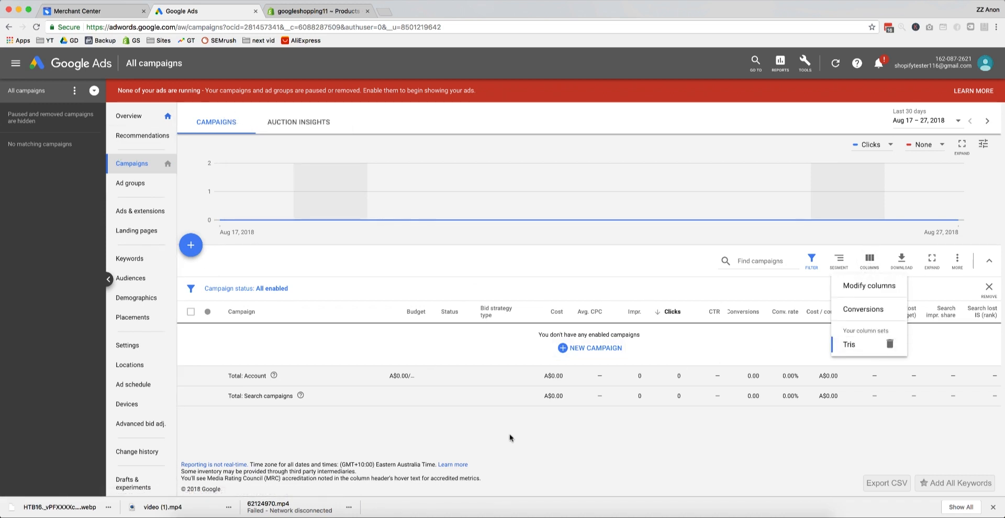
left_click(863, 345)
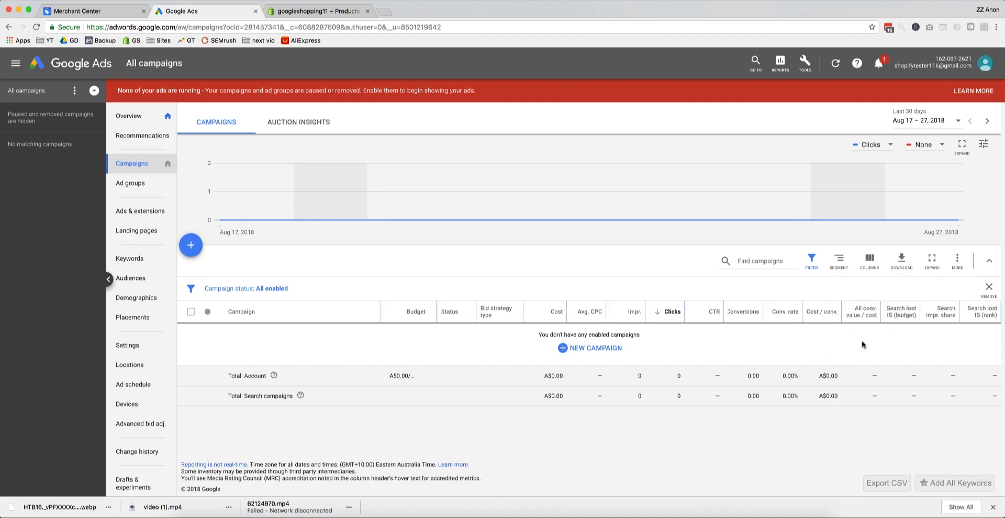
Step: Start modifying the columns for ad groups and bring up the screenshot of the campaign column order as a reference
left_click(132, 185)
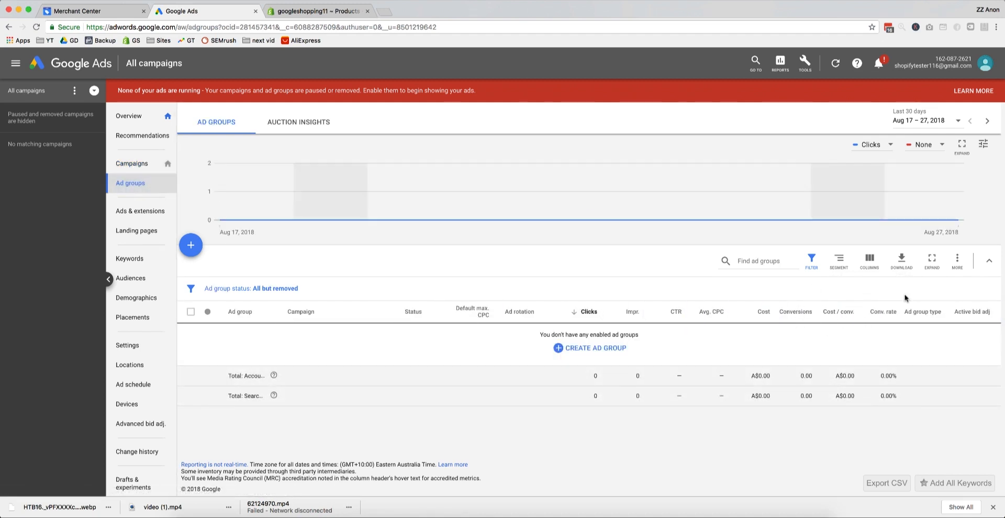
left_click(870, 261)
left_click(868, 285)
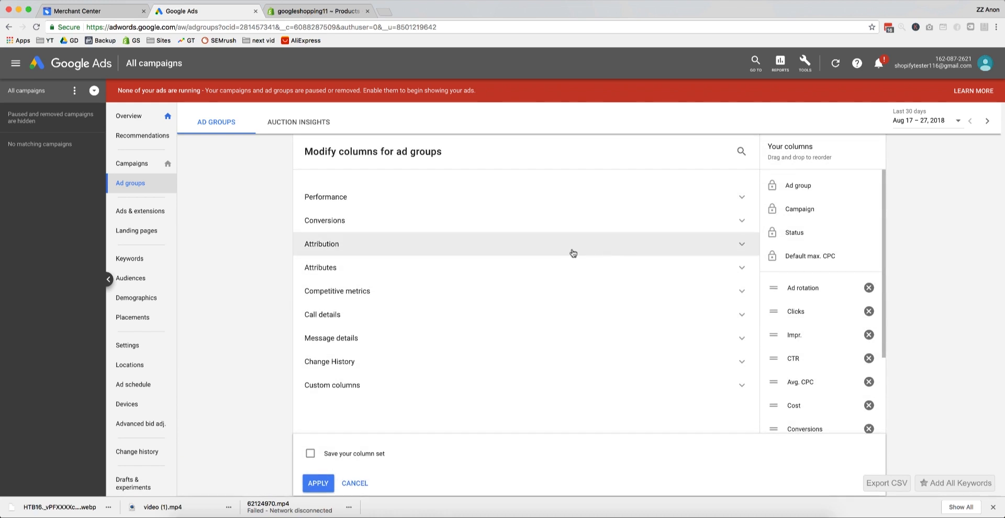
scroll(846, 308, "down", 3)
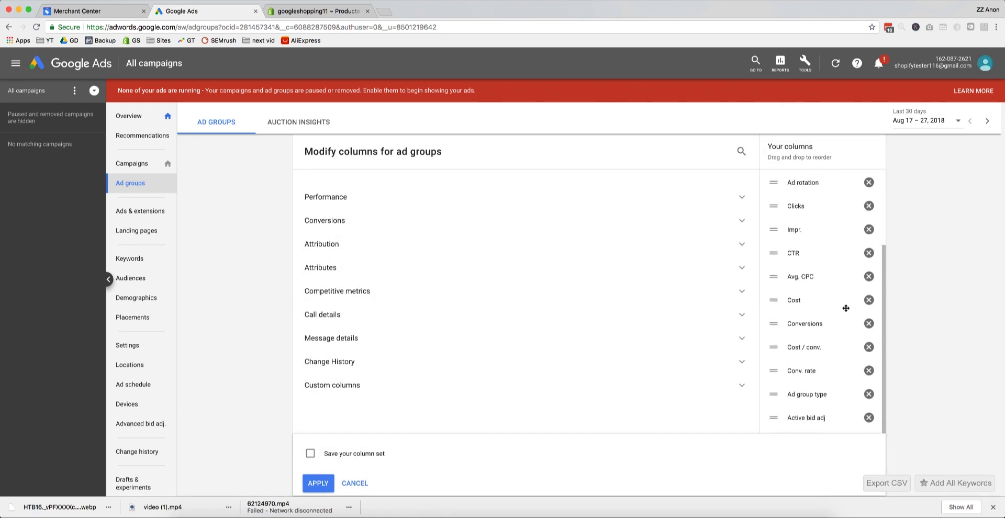
left_click_drag(1002, 226, 688, 147)
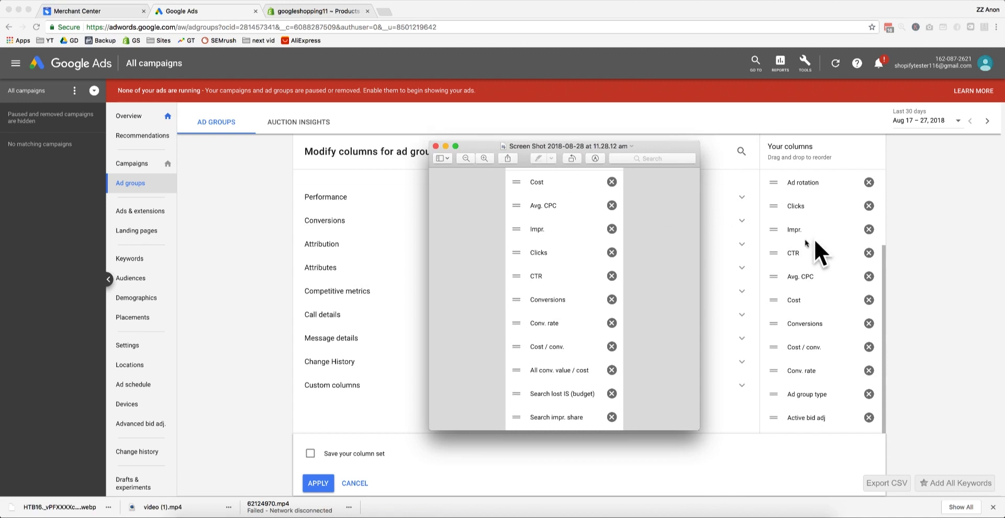
Step: Reorder the ad group columns to put Cost, Avg. CPC, Impr. and Clicks first, matching the campaign column order
left_click_drag(811, 299, 802, 174)
scroll(818, 366, "down", 1)
left_click_drag(816, 397, 814, 297)
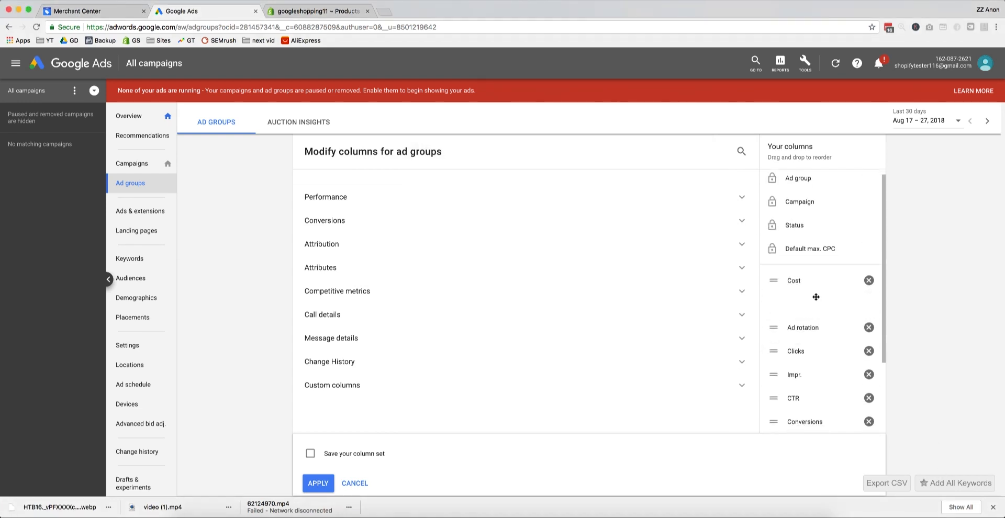
scroll(814, 296, "down", 1)
left_click_drag(809, 332, 812, 273)
scroll(810, 312, "down", 2)
left_click_drag(812, 371, 818, 320)
Step: Remove Ad rotation, Ad group type and Active bid adj from the ad group columns, and move CTR directly after Clicks
left_click(870, 348)
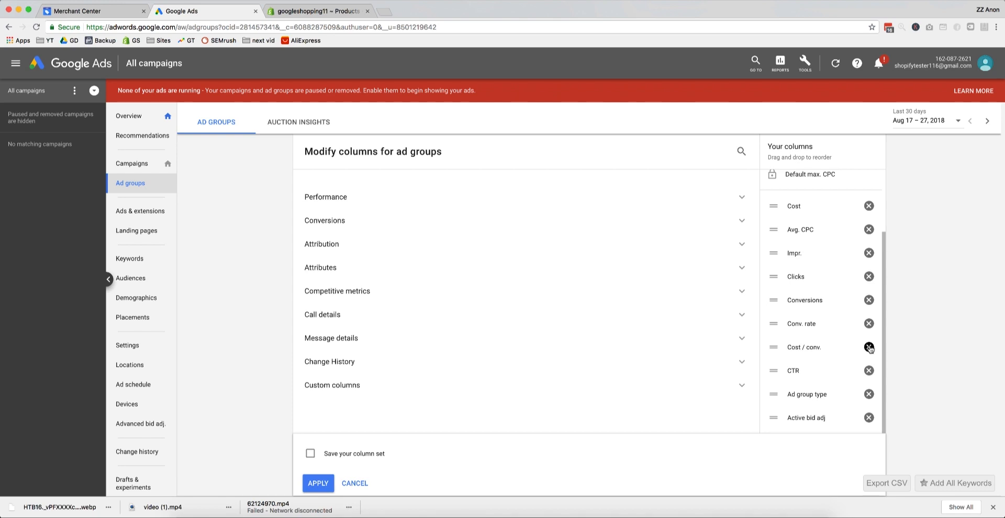
left_click_drag(800, 371, 800, 300)
scroll(806, 335, "up", 2)
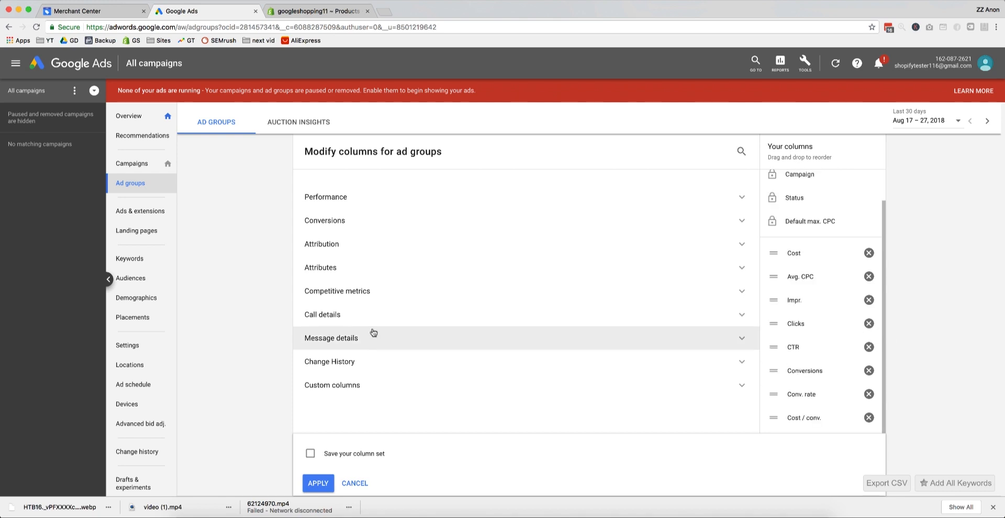
Step: Add the competitive metrics Search impr. share and Search lost IS (rank) to the ad group columns
left_click(367, 294)
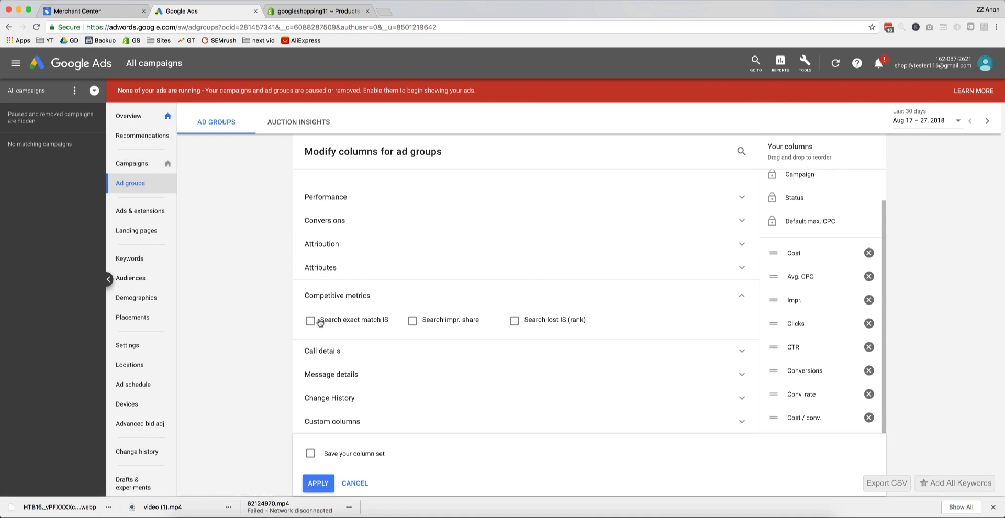
left_click(443, 321)
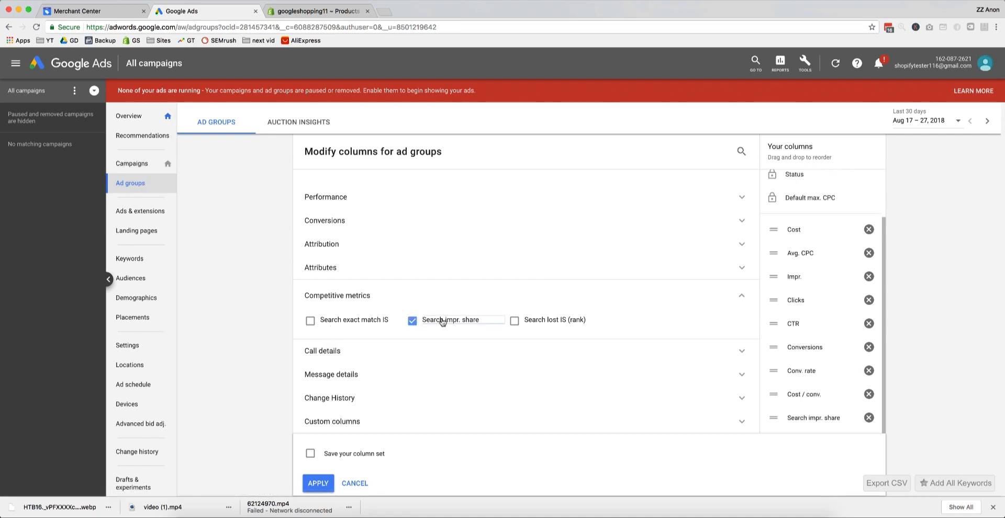
left_click(516, 321)
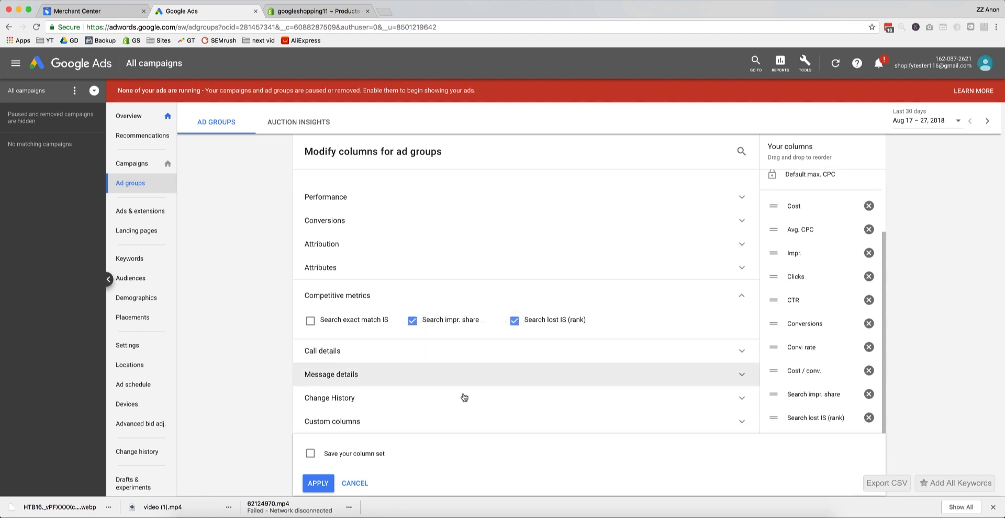
Step: Save the ad group columns as a column set named with the owner's short first name, and apply it to the table
left_click(360, 454)
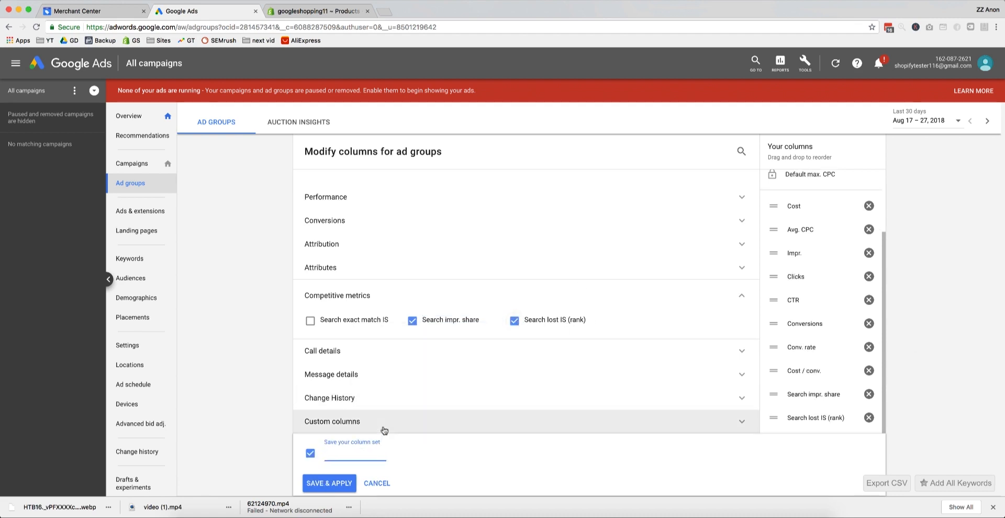
type("Tris")
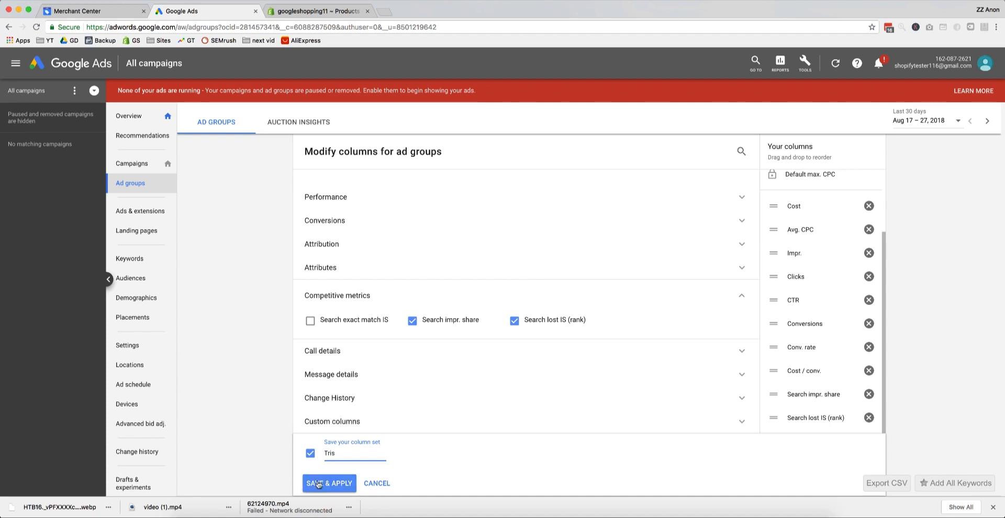
left_click(314, 483)
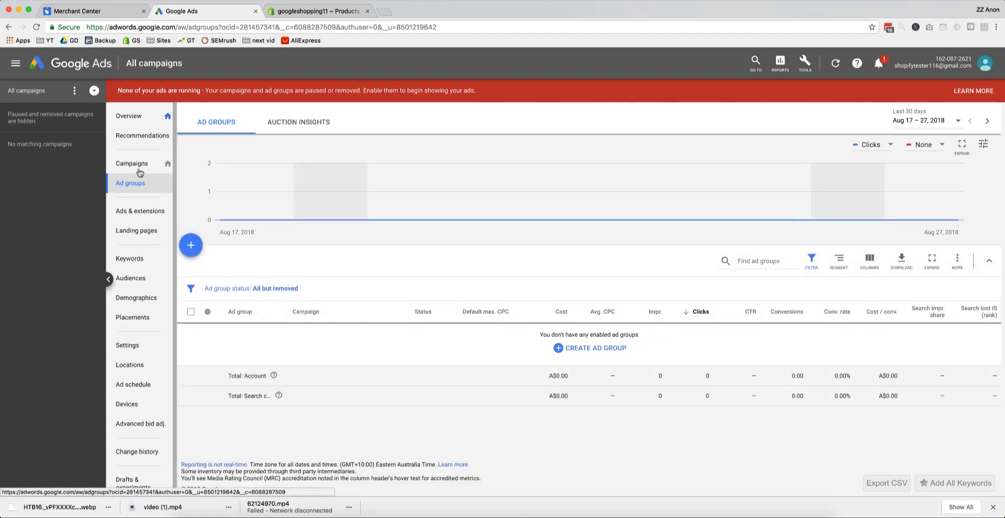